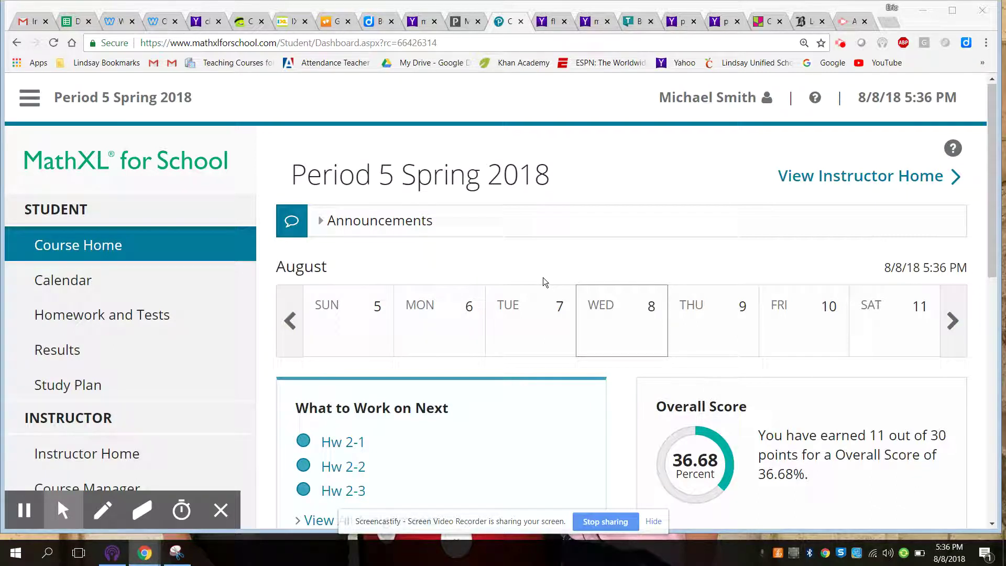
# - Open the Homework/Test Manager from the sidebar
pyautogui.scroll(-1, 543, 278)
pyautogui.scroll(1, 543, 278)
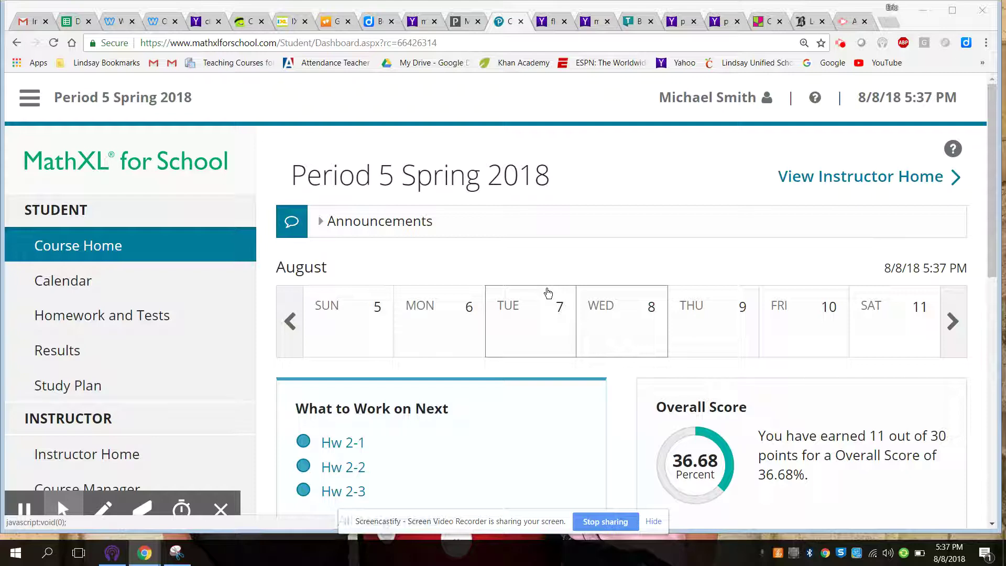
pyautogui.scroll(-1, 548, 292)
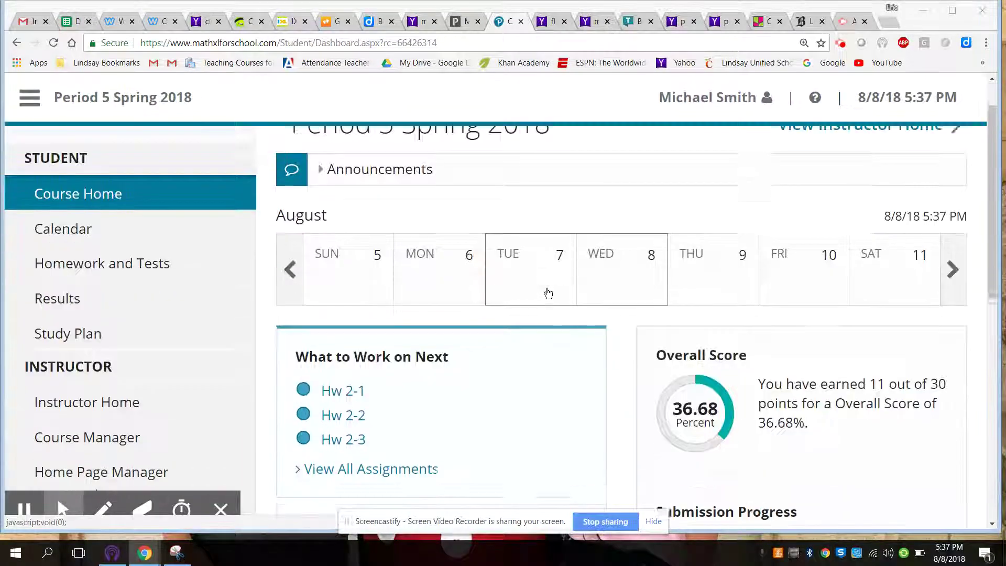
pyautogui.scroll(1, 548, 293)
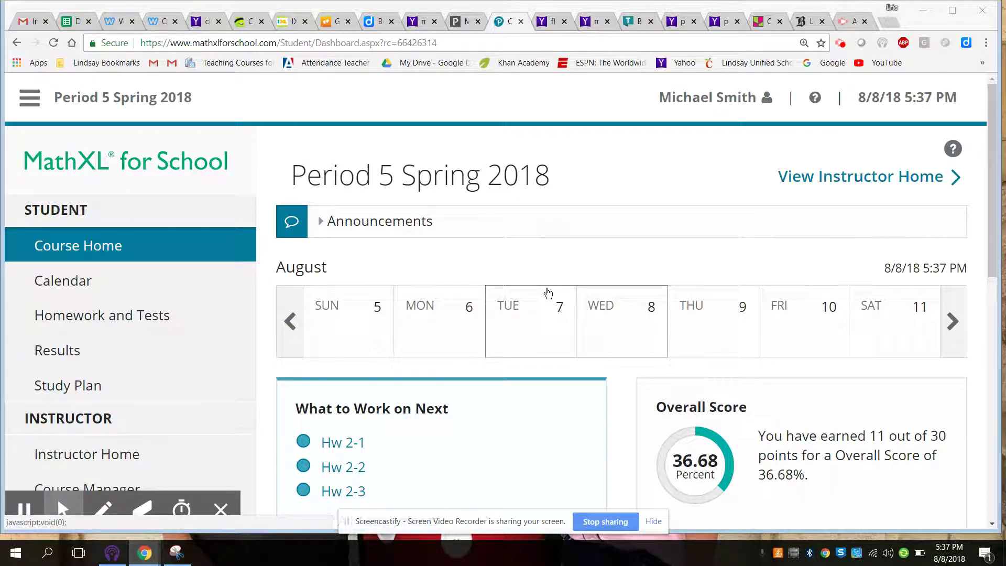
pyautogui.scroll(-2, 548, 293)
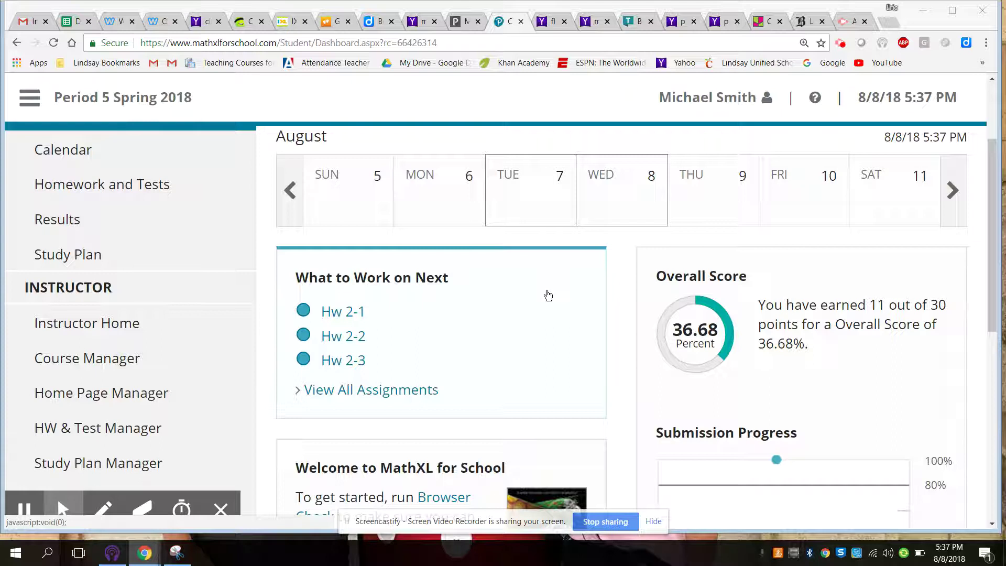
pyautogui.scroll(1, 549, 295)
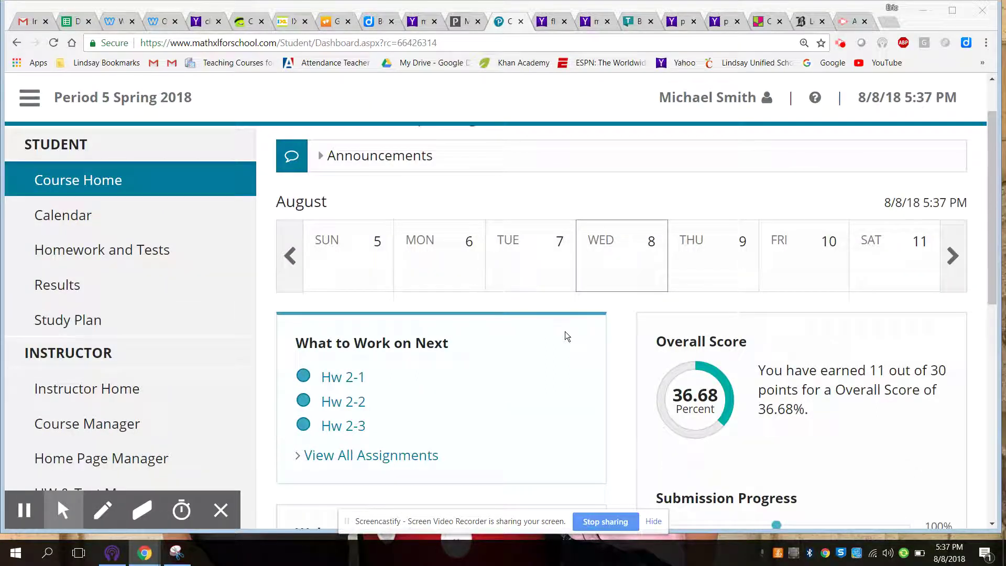
pyautogui.scroll(-1, 565, 331)
pyautogui.scroll(2, 565, 331)
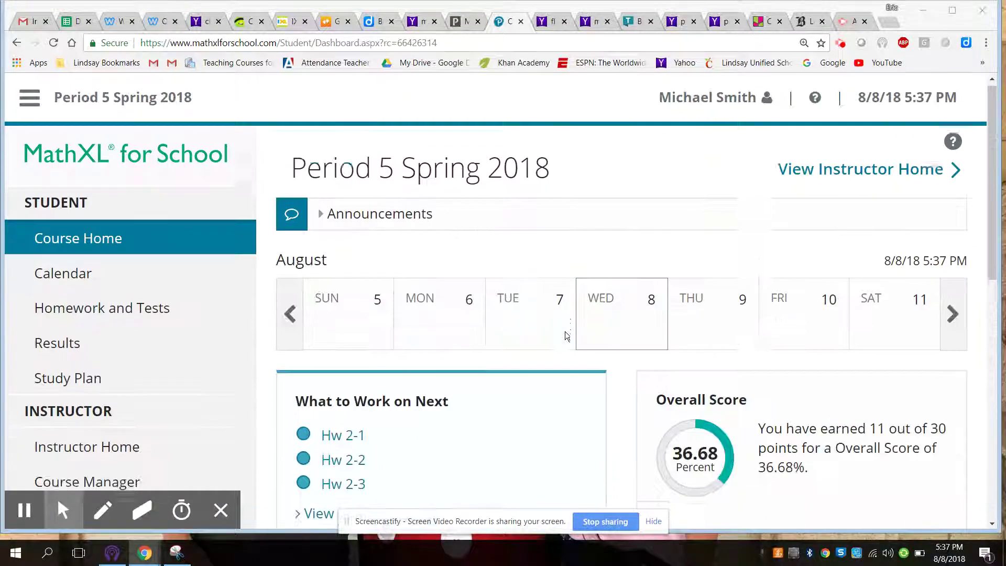
pyautogui.scroll(-2, 565, 332)
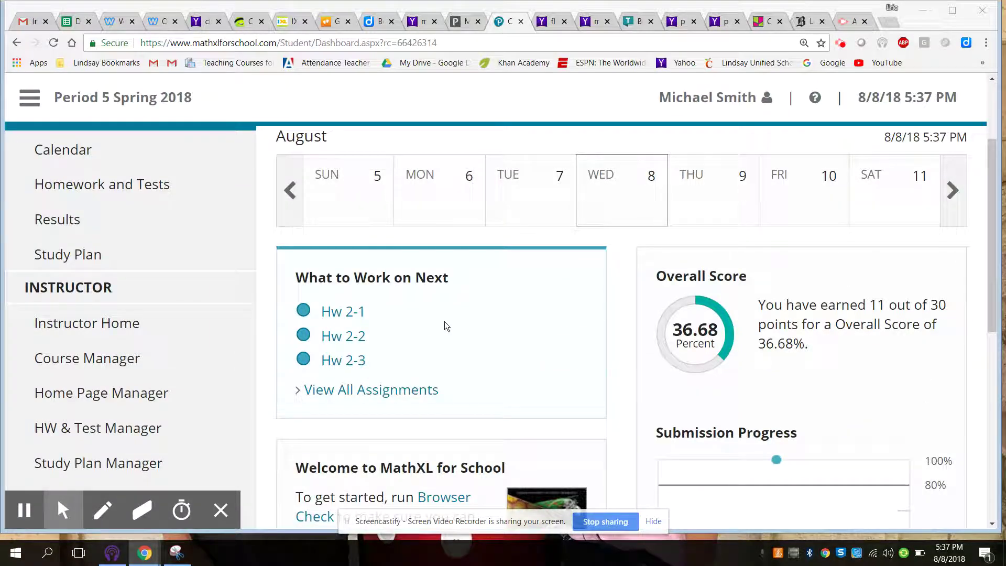
pyautogui.scroll(-2, 445, 322)
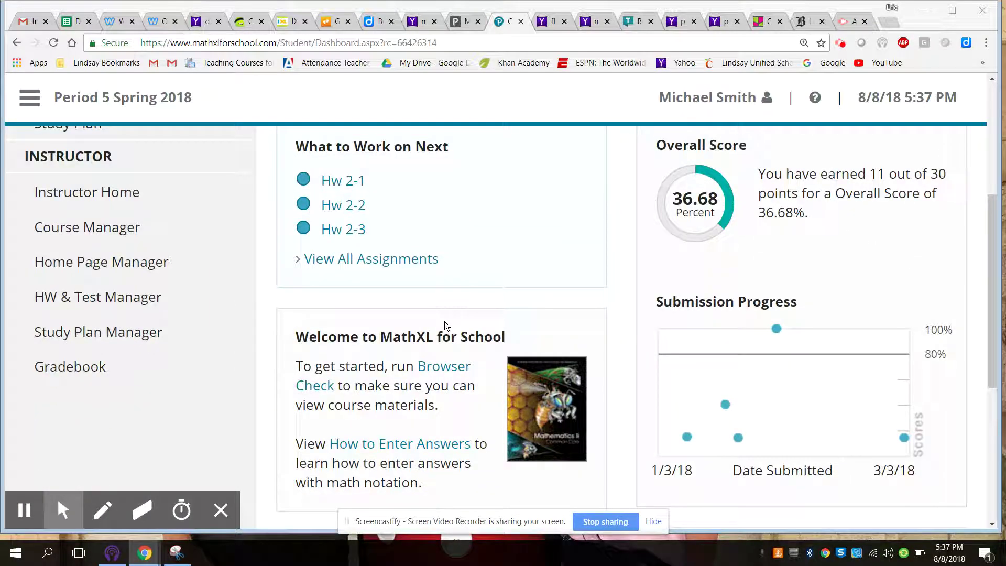
pyautogui.scroll(3, 444, 322)
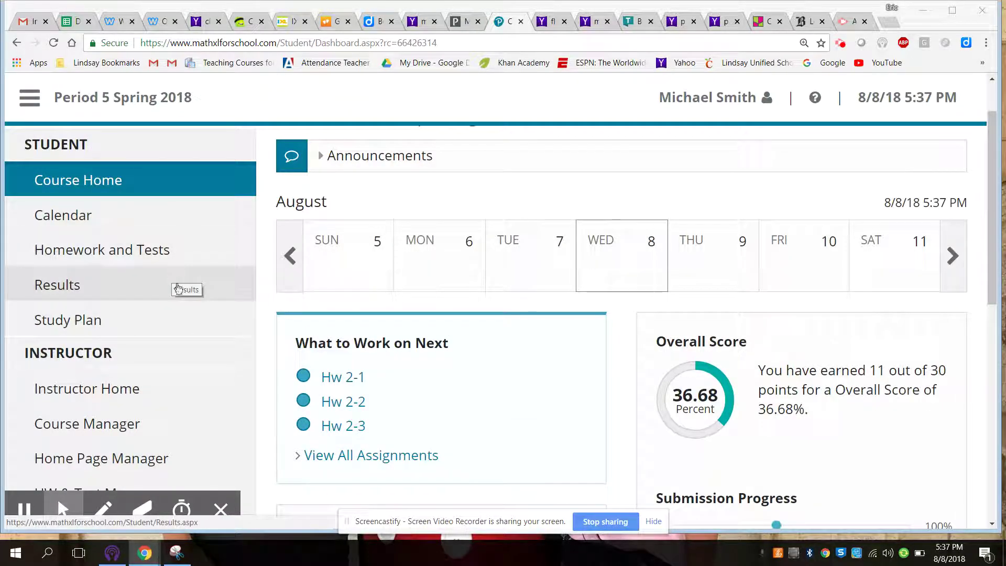
pyautogui.scroll(-2, 168, 291)
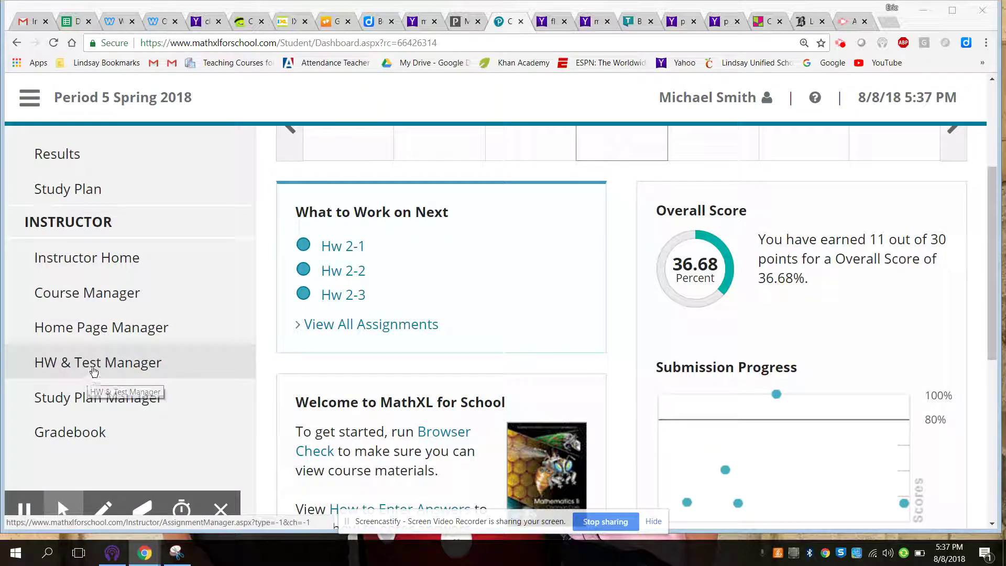
pyautogui.click(95, 371)
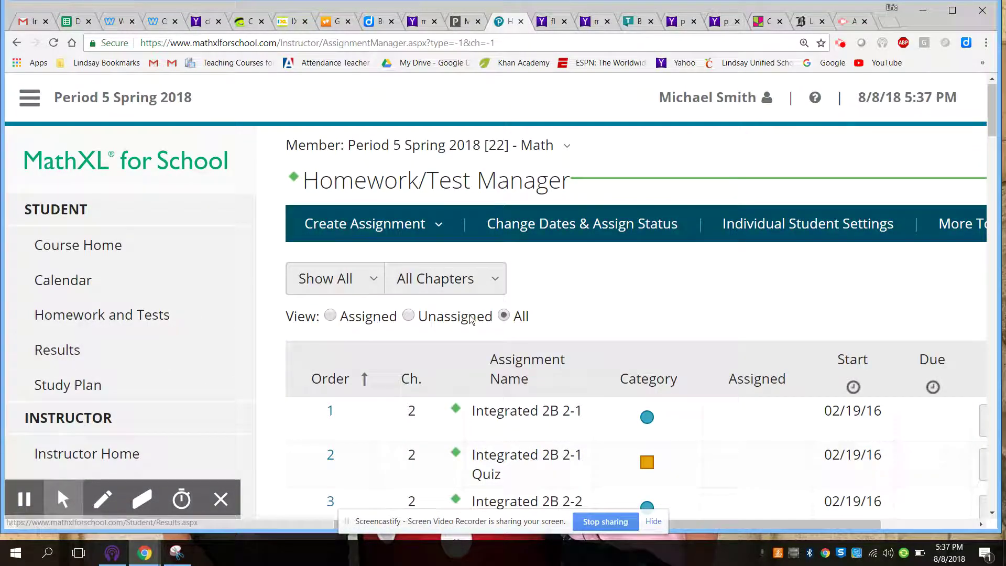
# - Show the Create Assignment dropdown's choices for a new assignment
pyautogui.scroll(-2, 527, 296)
pyautogui.scroll(2, 550, 288)
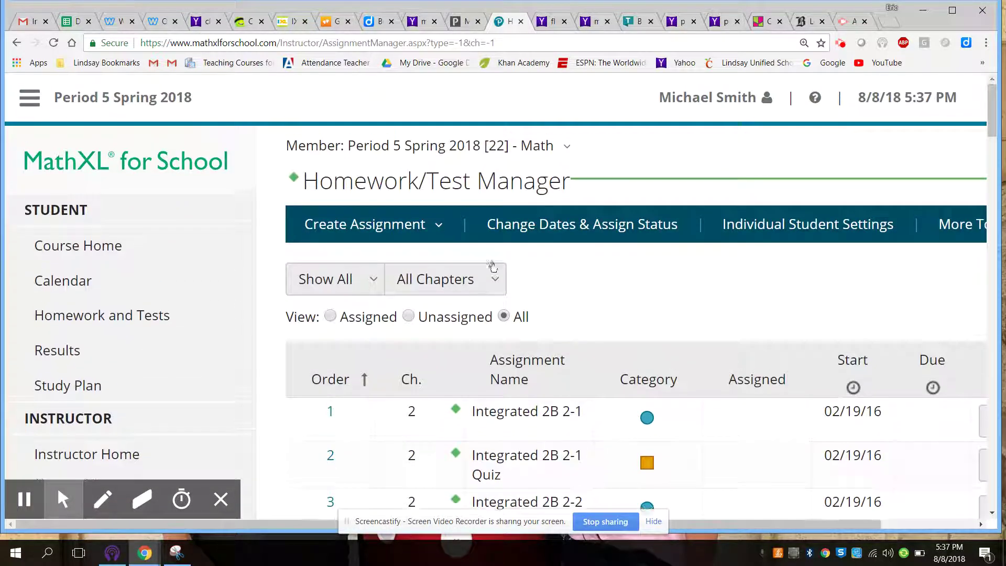
pyautogui.click(435, 229)
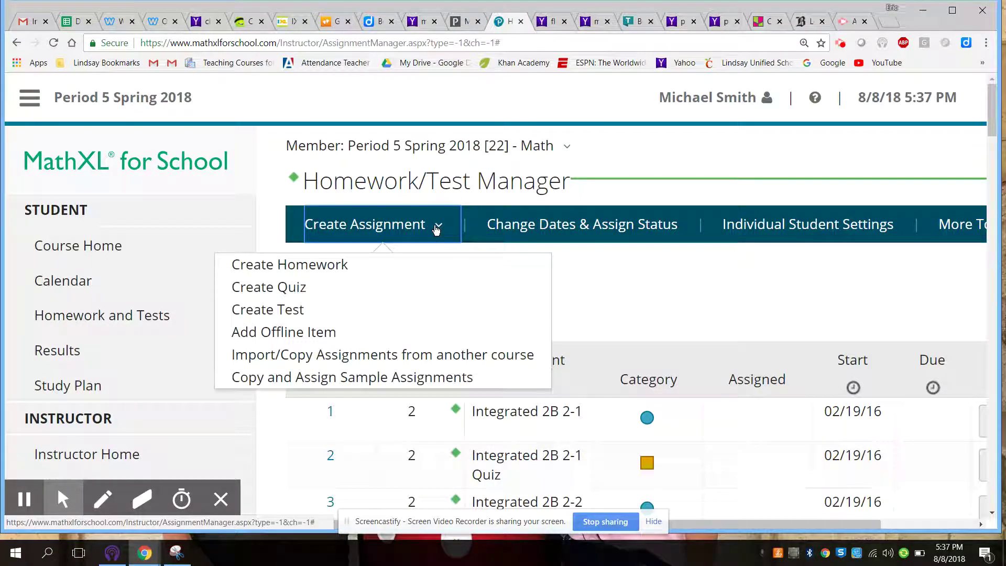
# - Choose Create Homework and review the blank start form for Integrated High School Mathematics II
pyautogui.click(329, 266)
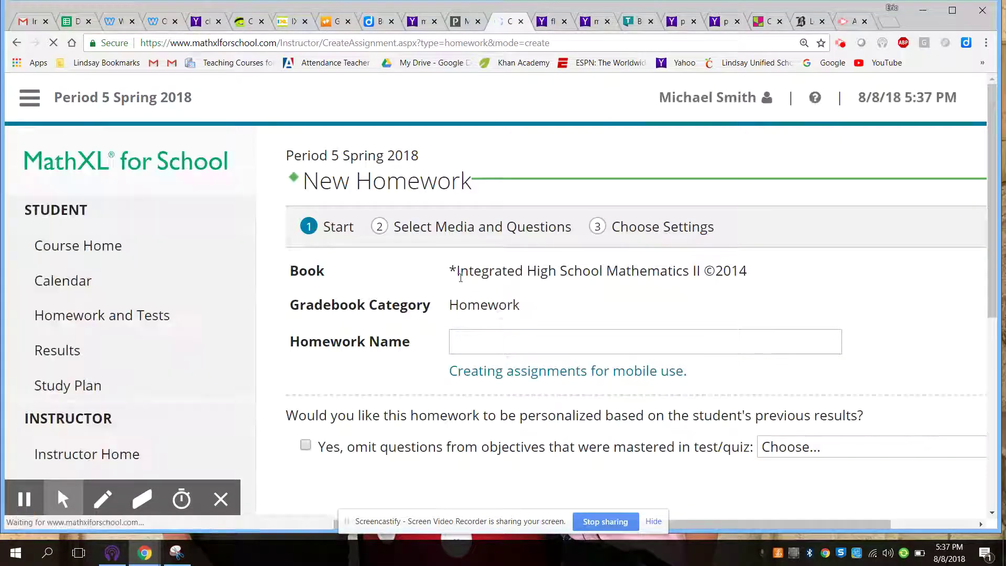
pyautogui.scroll(-1, 626, 292)
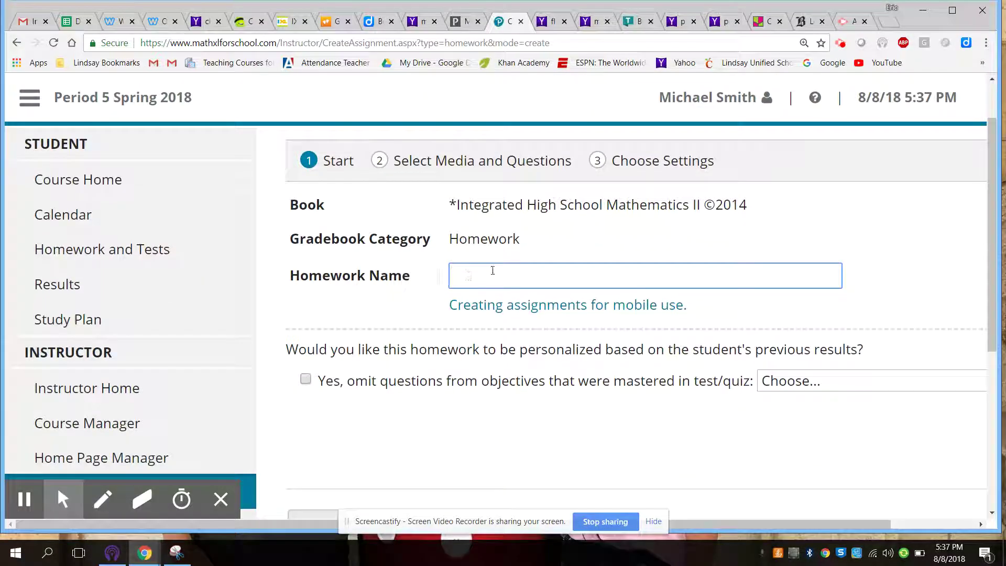
pyautogui.scroll(-1, 492, 283)
pyautogui.scroll(-2, 490, 296)
pyautogui.scroll(3, 491, 294)
pyautogui.scroll(-2, 490, 289)
pyautogui.scroll(2, 490, 293)
pyautogui.scroll(1, 490, 288)
pyautogui.scroll(-2, 490, 288)
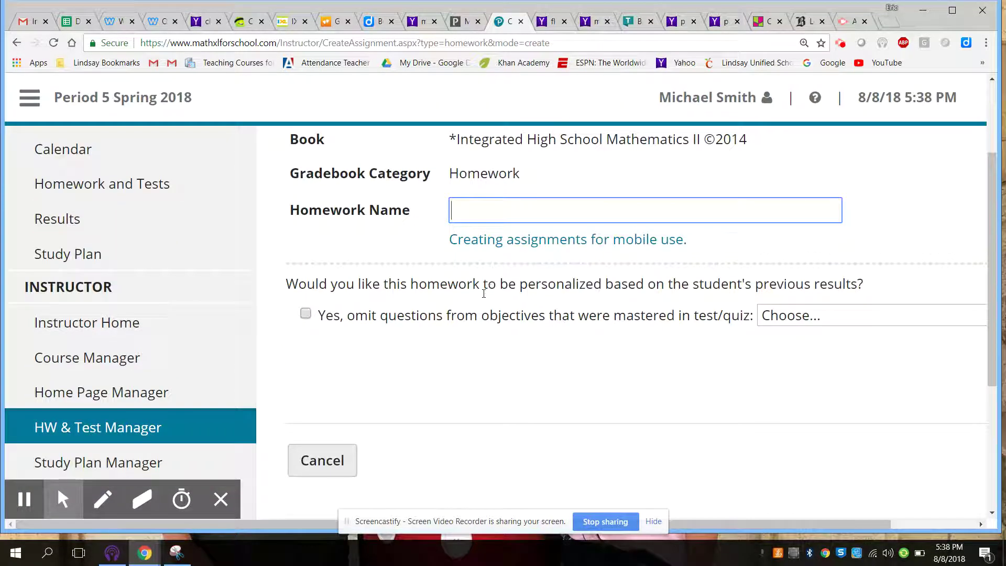
pyautogui.scroll(-2, 392, 319)
pyautogui.scroll(3, 392, 318)
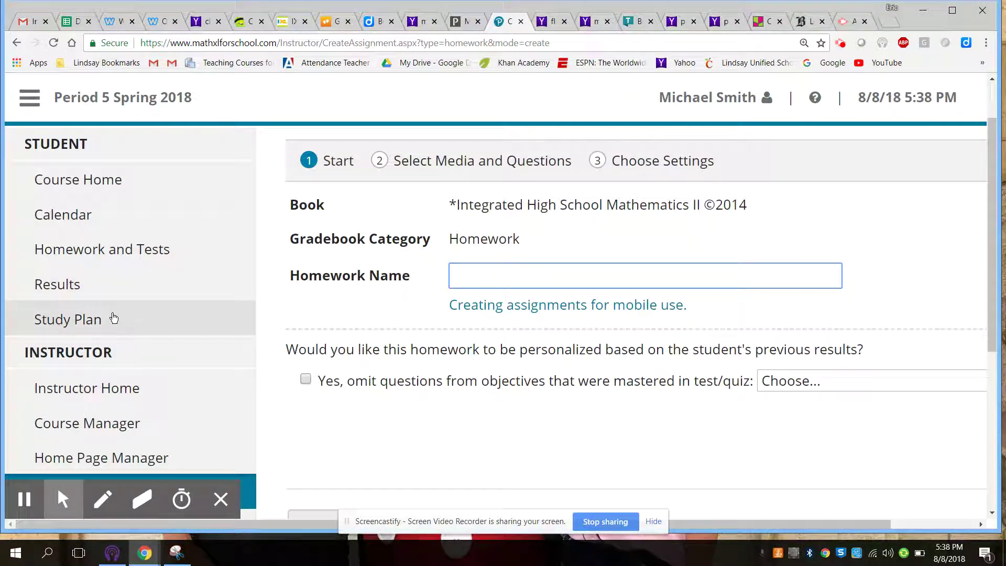
# - Return to Course Home, confirming Leave to discard the unsaved homework
pyautogui.click(84, 180)
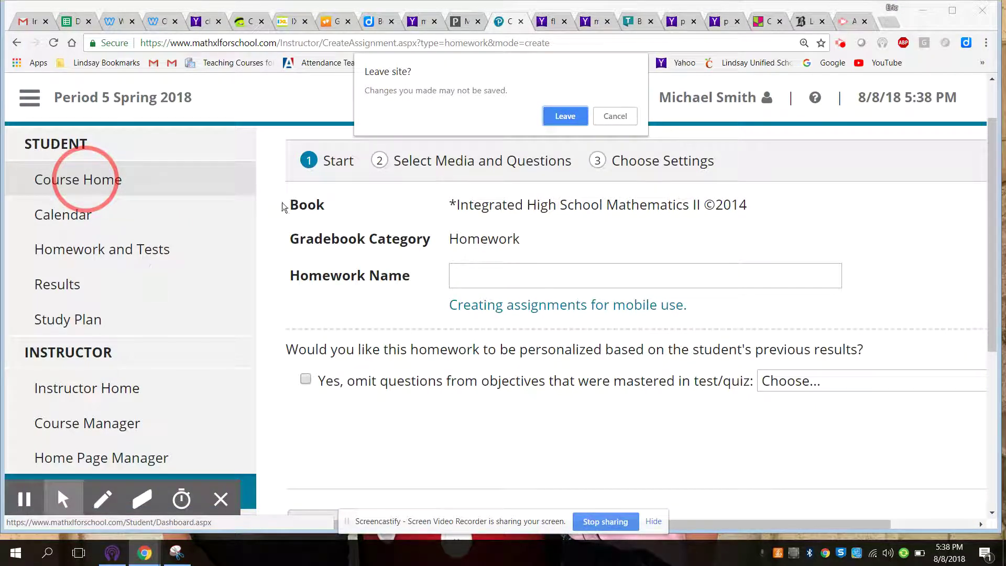
pyautogui.click(574, 118)
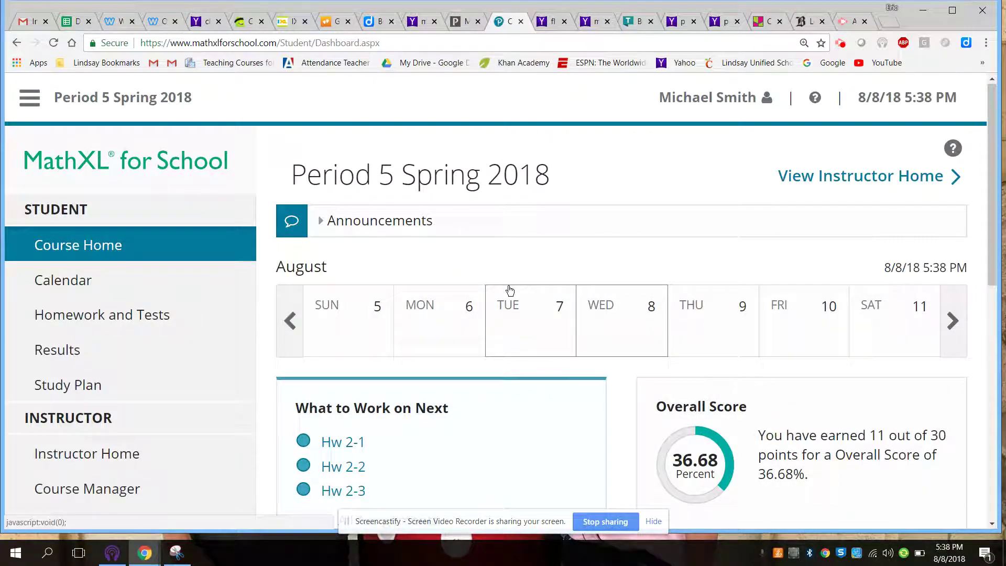
pyautogui.scroll(-1, 510, 290)
# - List all assignments and open Hw 2-1, showing its 14.81% score across 9 questions
pyautogui.click(355, 456)
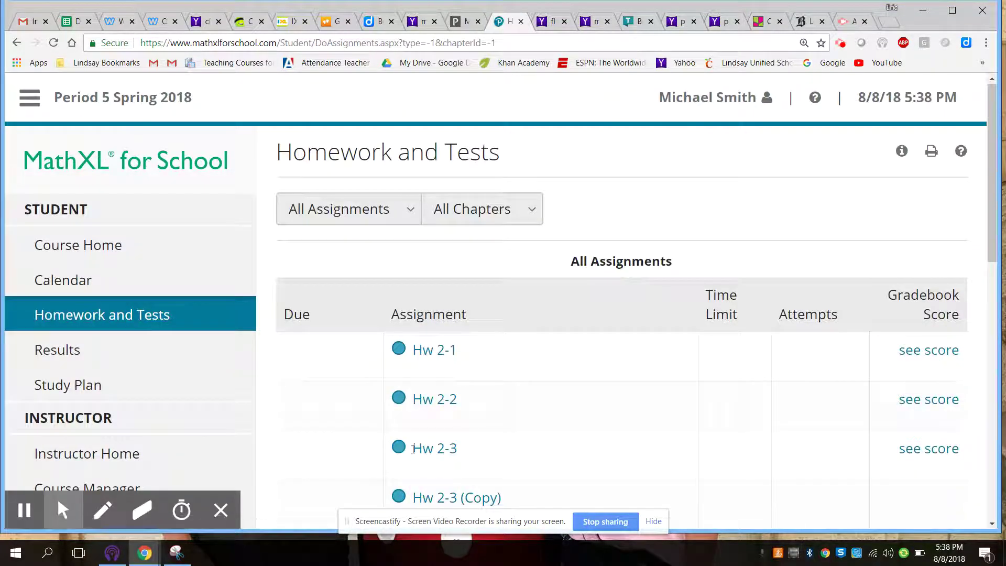
pyautogui.scroll(-2, 449, 455)
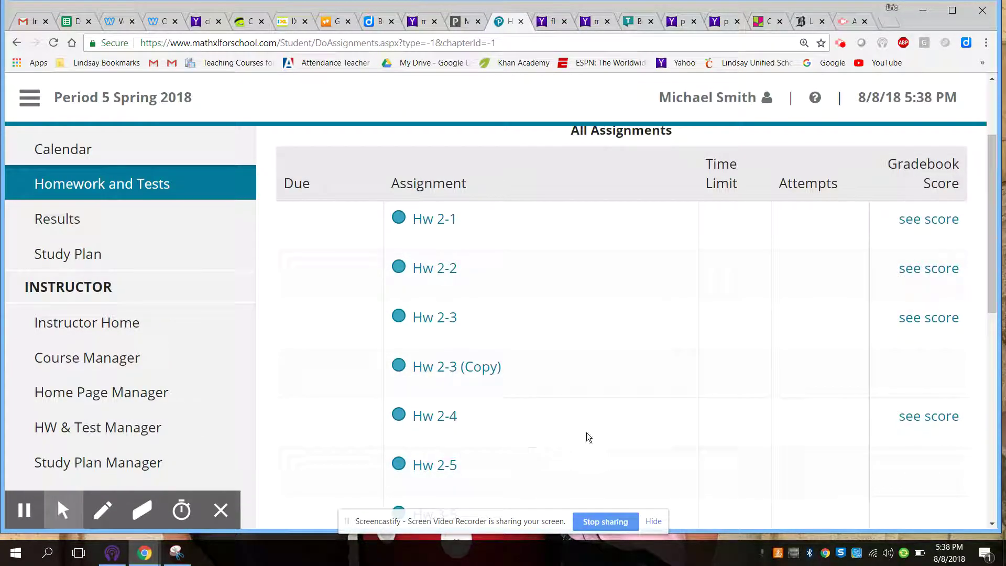
pyautogui.scroll(-2, 591, 433)
pyautogui.scroll(-4, 590, 432)
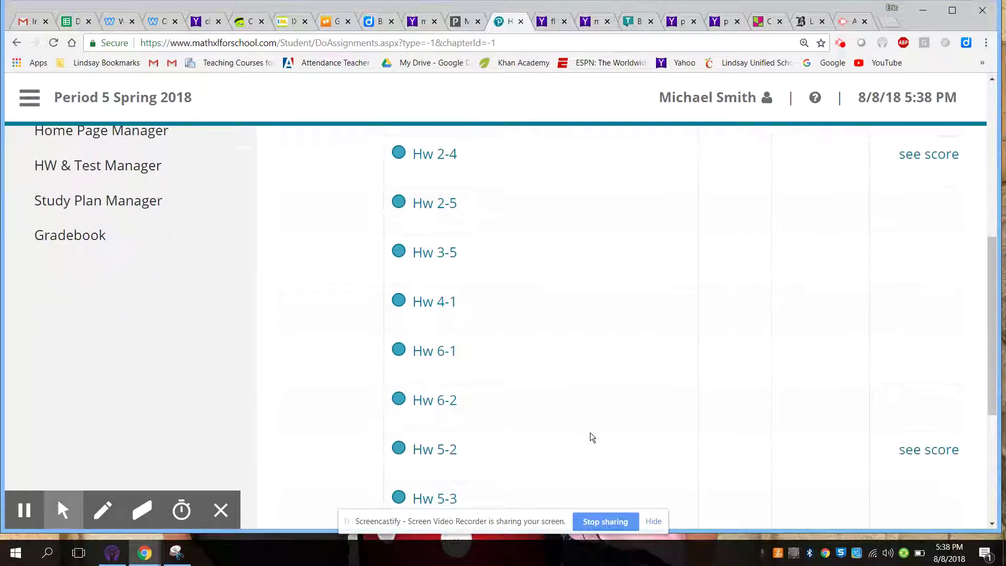
pyautogui.scroll(3, 590, 432)
pyautogui.scroll(4, 590, 432)
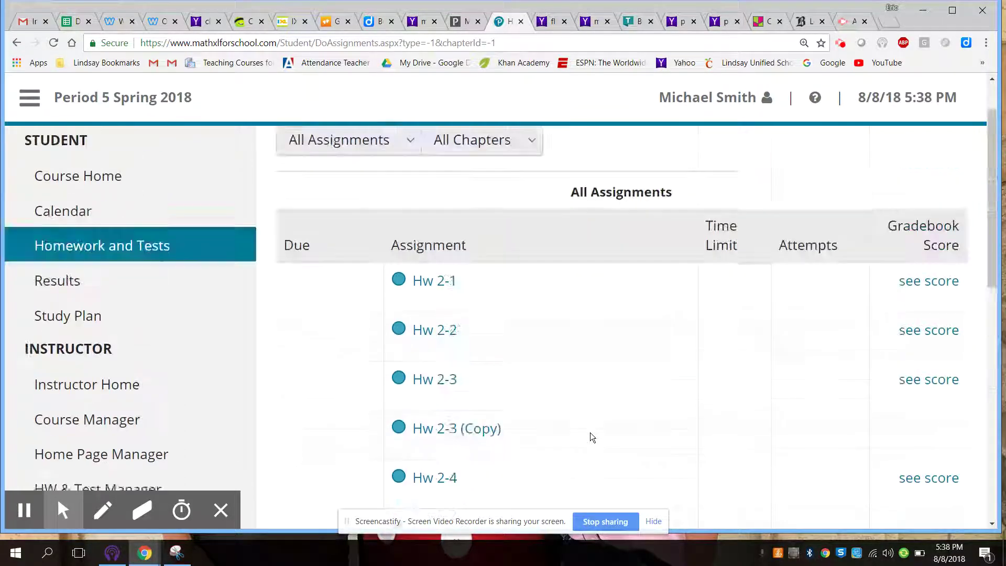
pyautogui.click(426, 286)
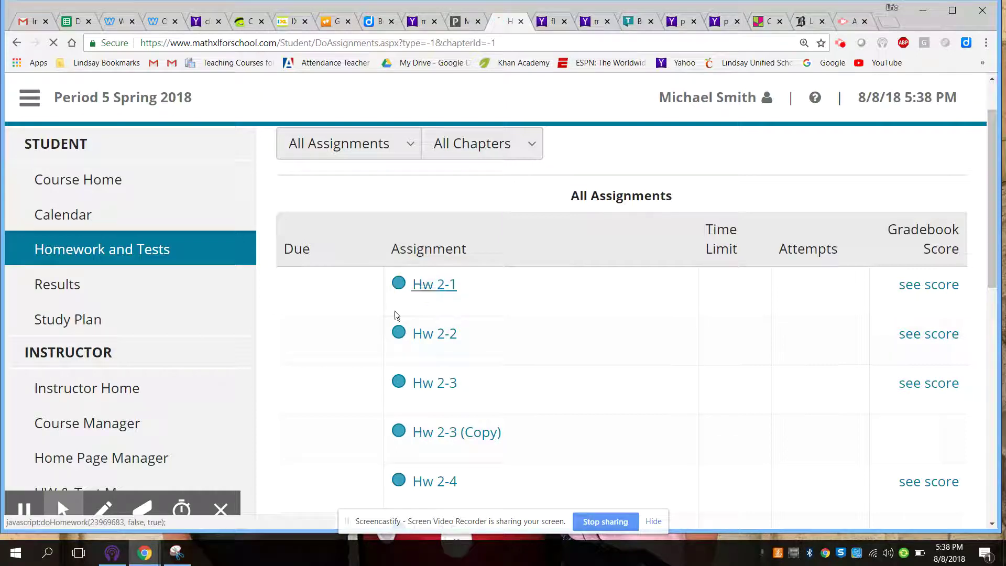
pyautogui.scroll(-3, 511, 322)
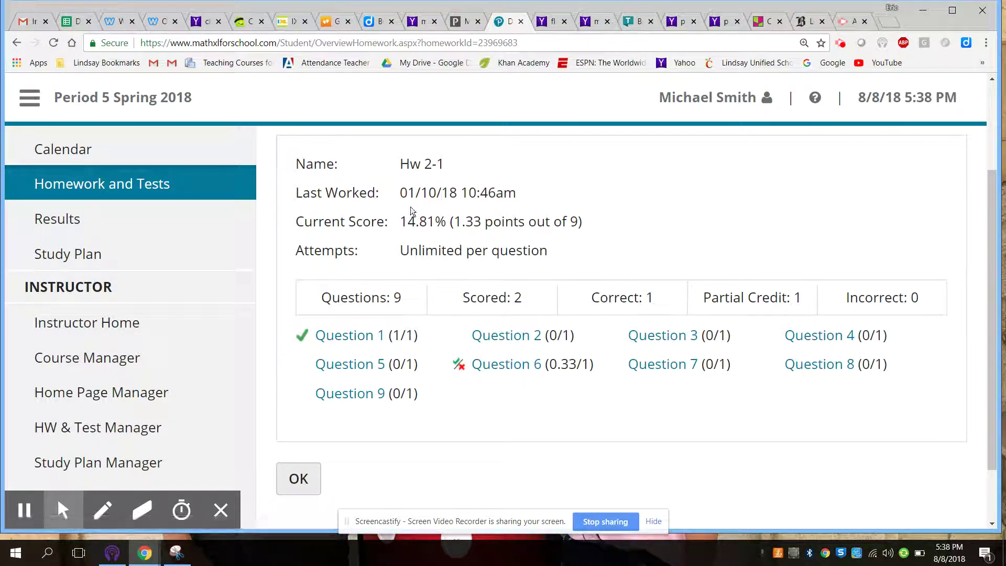
# - Open Question 4 (2.1.5), the angle-pairs question, from the Hw 2-1 overview
pyautogui.click(798, 338)
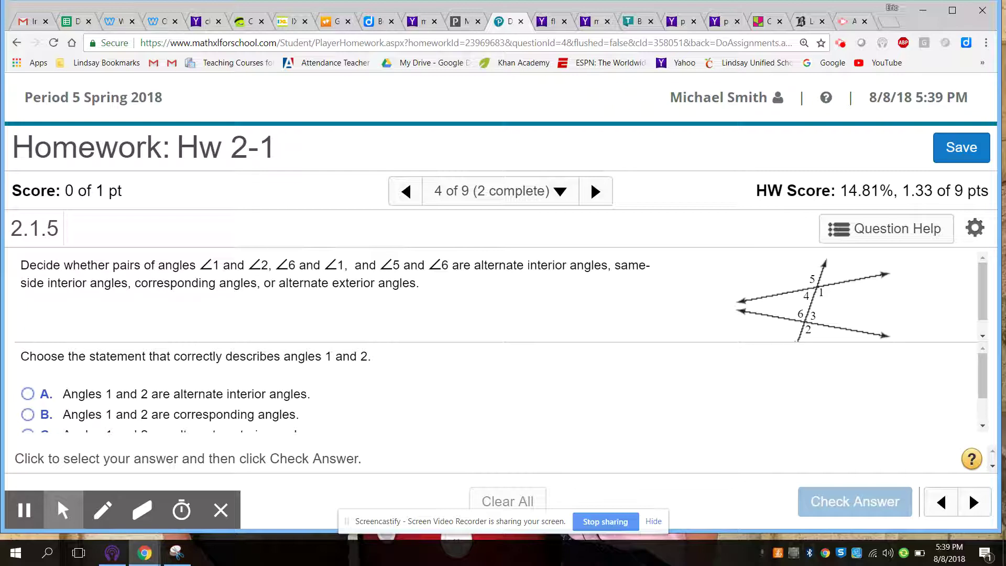
pyautogui.tripleClick(366, 174)
pyautogui.click(440, 190)
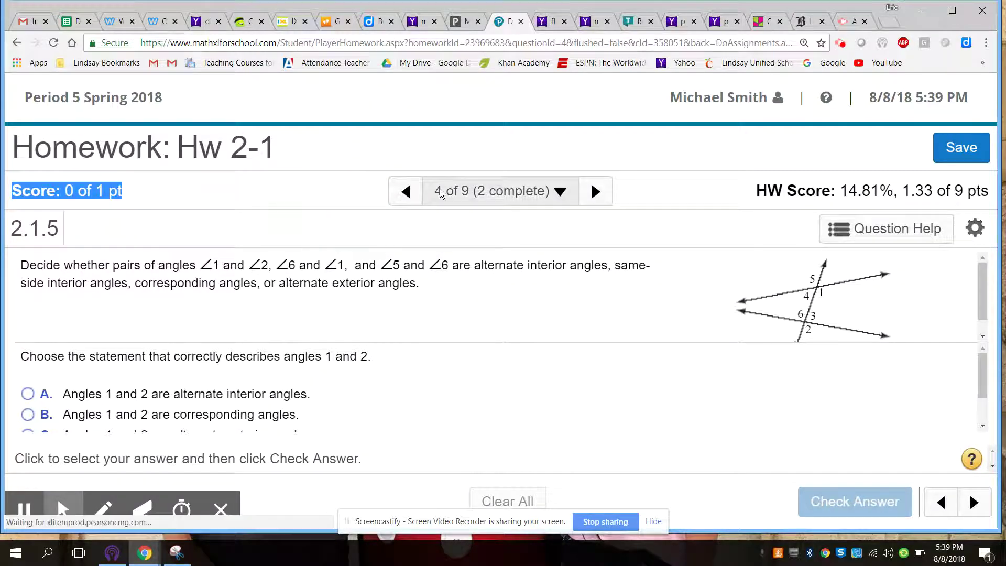
pyautogui.scroll(-1, 506, 321)
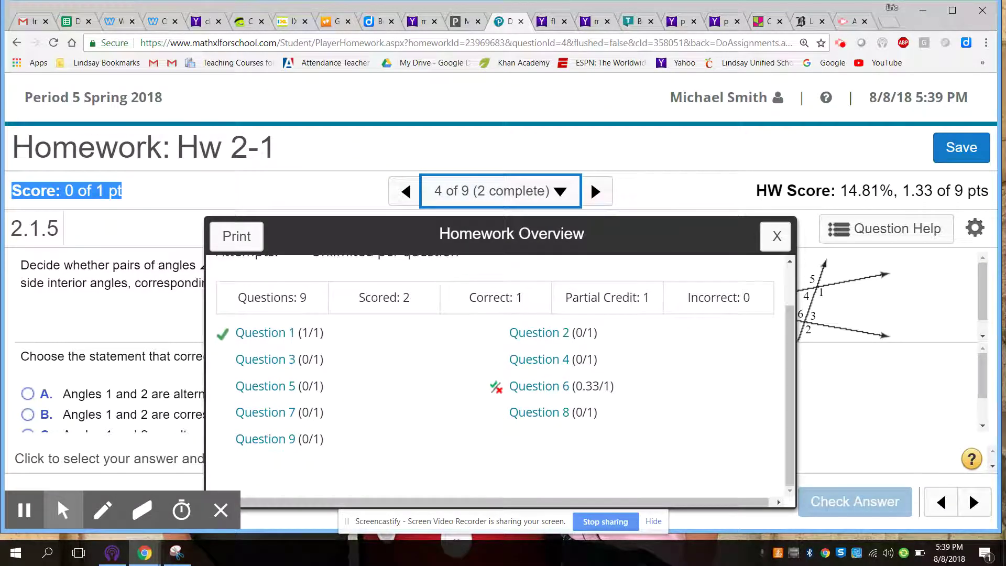
pyautogui.scroll(1, 506, 321)
pyautogui.click(776, 236)
pyautogui.scroll(-1, 492, 386)
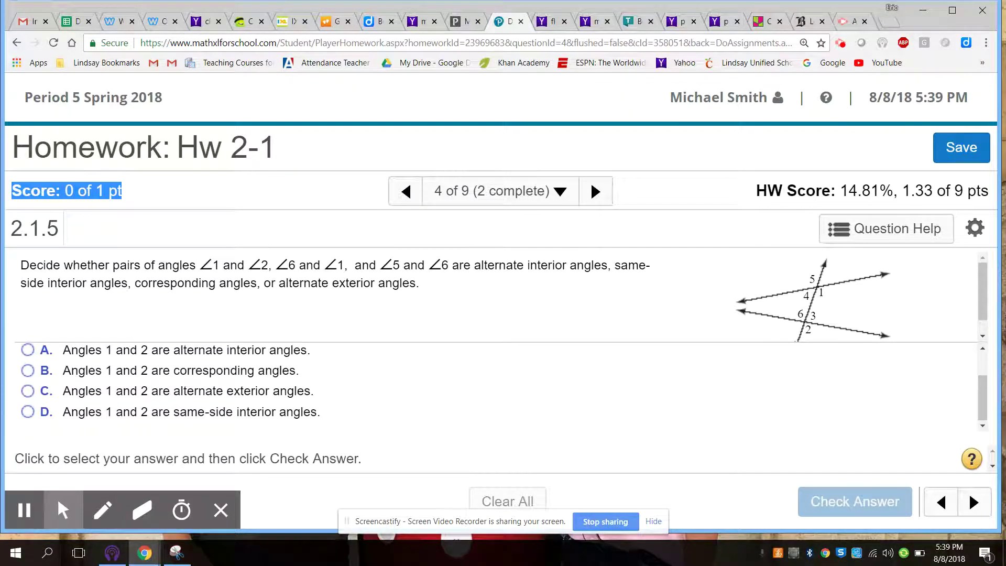
# - Answer choice B (corresponding angles), check it, dismiss Excellent!, and return to the overview
pyautogui.click(3, 385)
pyautogui.click(28, 370)
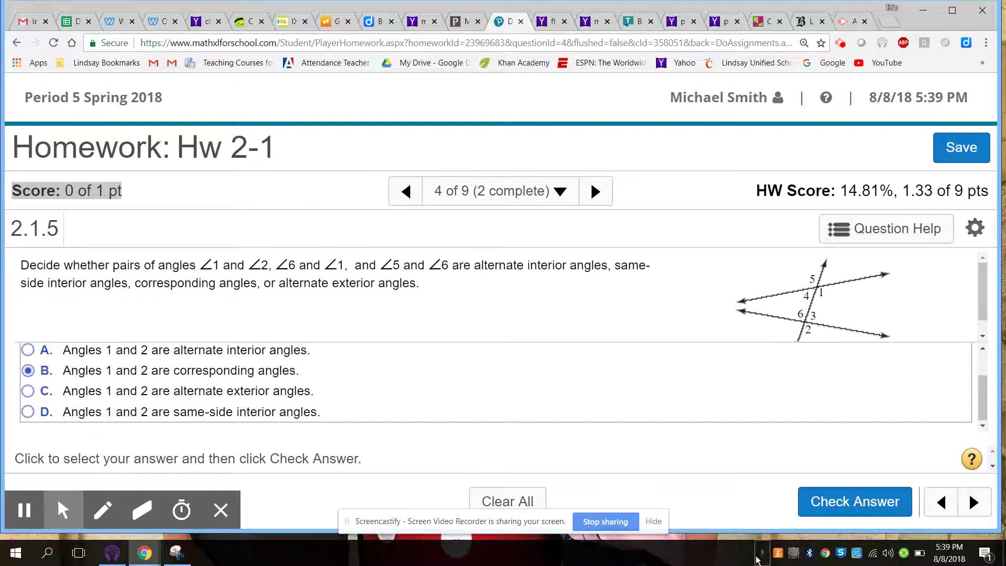
pyautogui.click(847, 504)
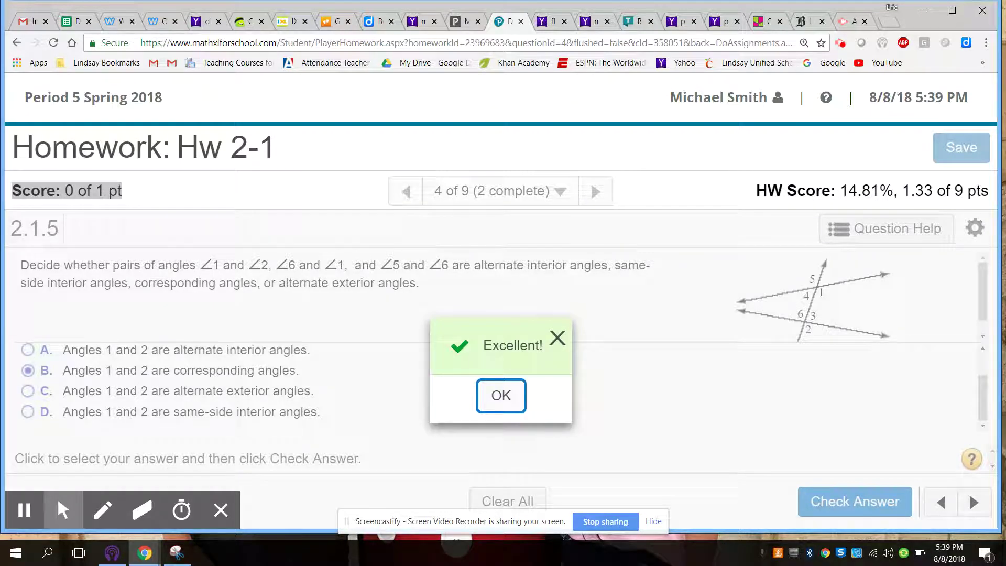
pyautogui.click(806, 430)
pyautogui.click(654, 419)
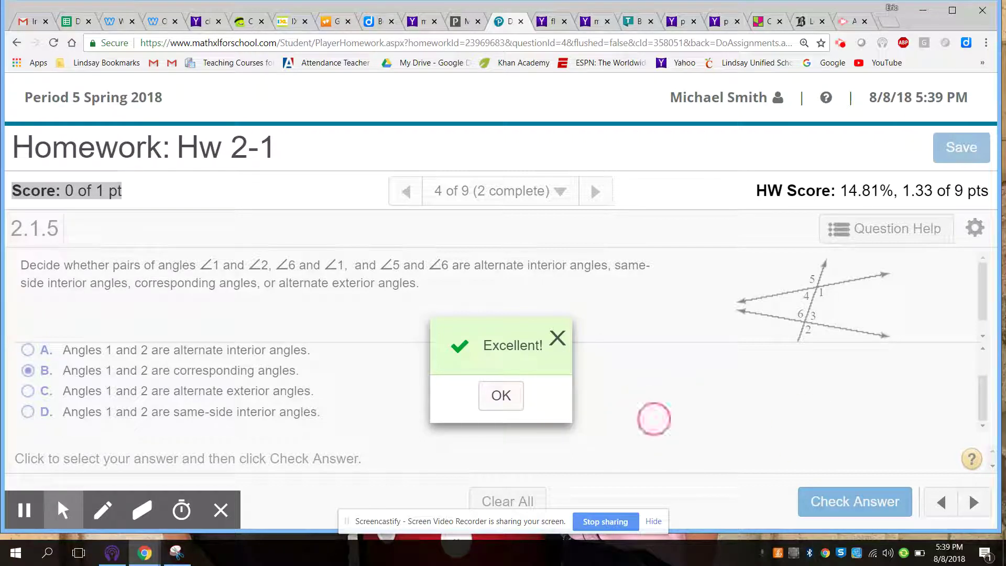
pyautogui.click(578, 400)
pyautogui.click(501, 396)
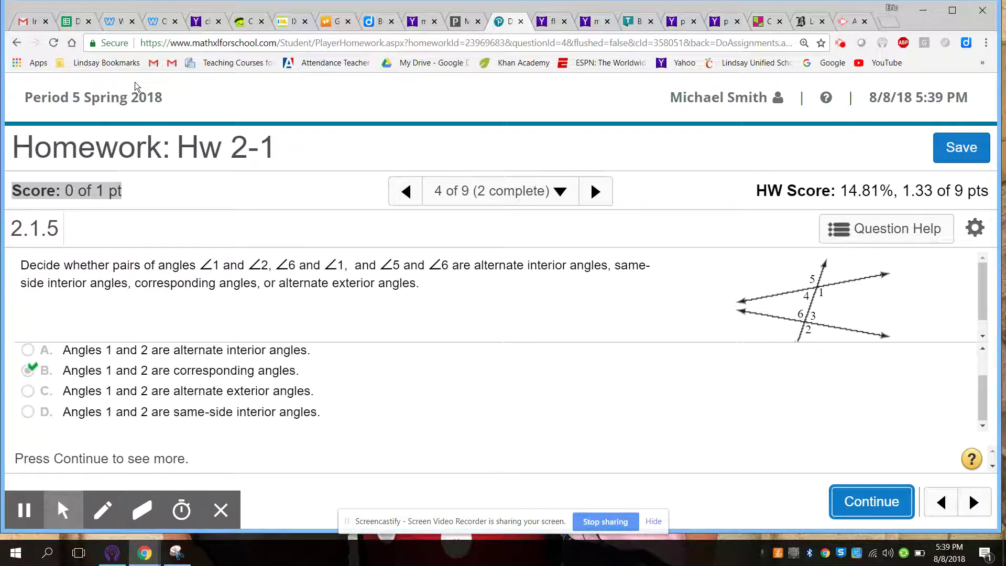
pyautogui.click(18, 43)
# - Go back to the Hw 2-1 Do Homework page, then open the Period 5 Spring 2018 Gradebook
pyautogui.click(19, 45)
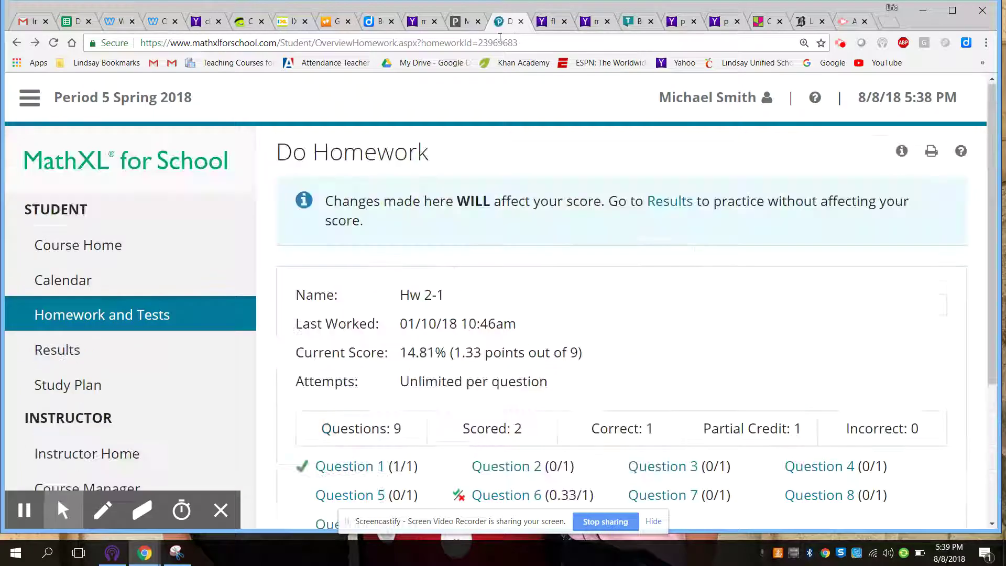
pyautogui.scroll(-4, 611, 210)
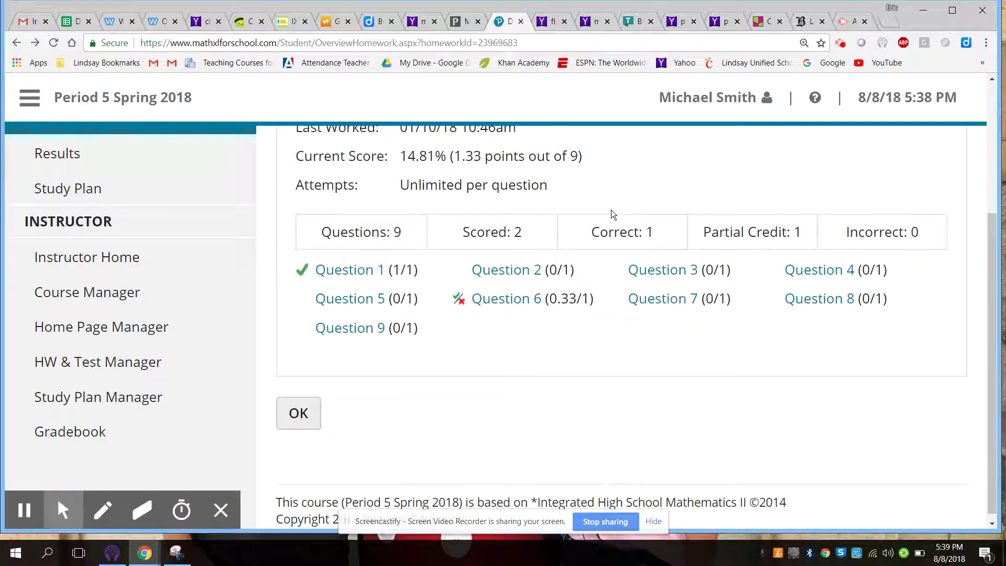
pyautogui.scroll(1, 612, 209)
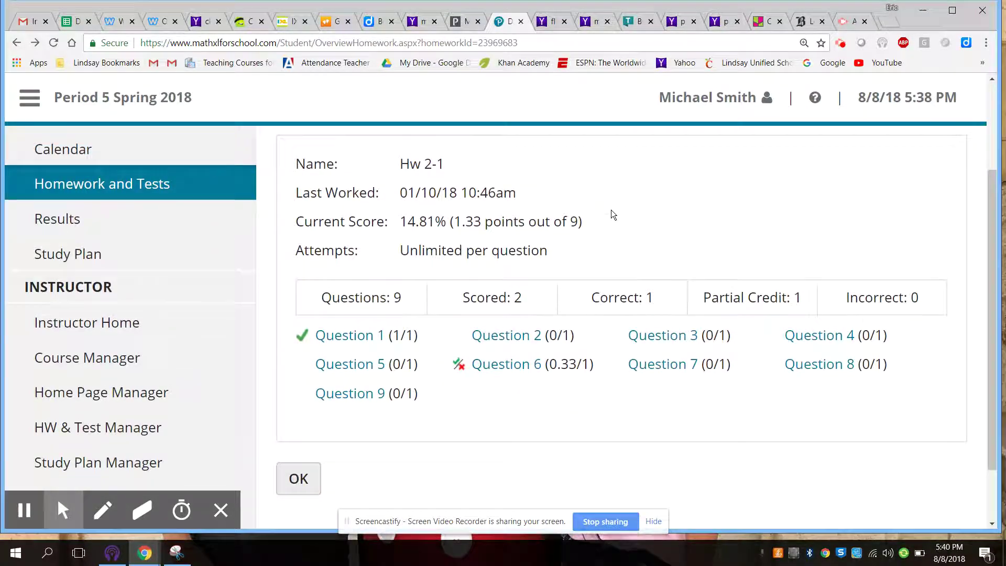
pyautogui.scroll(2, 611, 207)
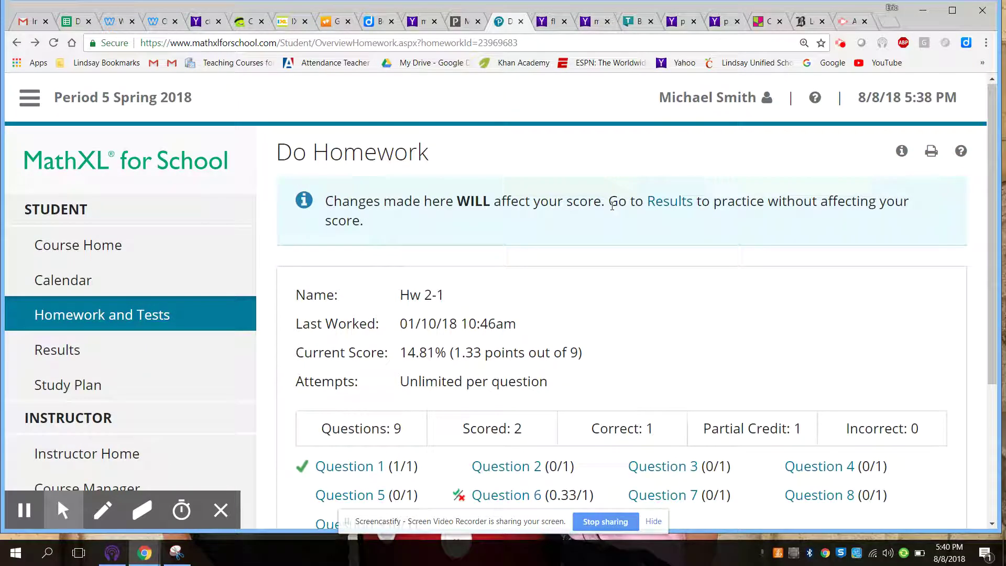
pyautogui.scroll(-3, 611, 206)
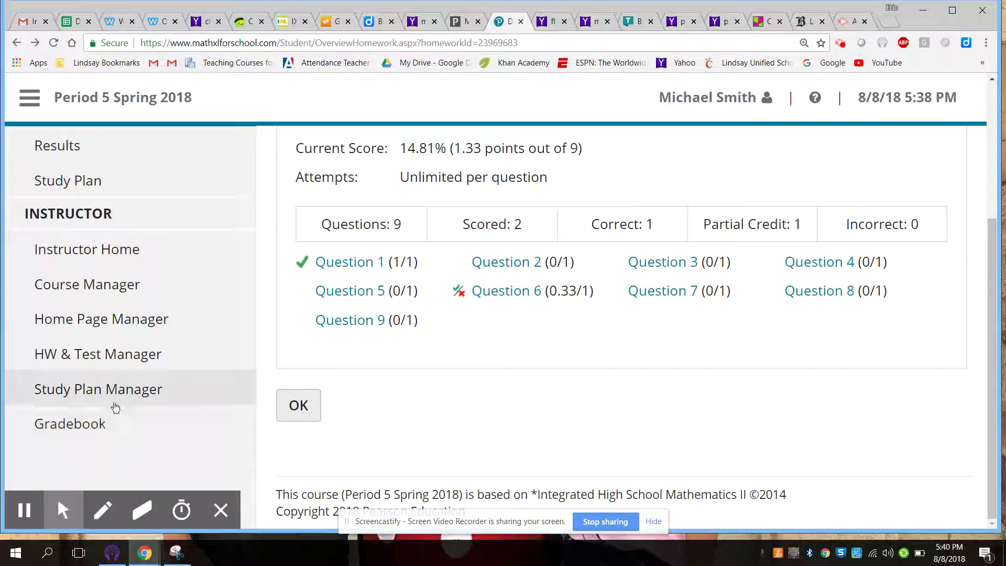
pyautogui.click(71, 424)
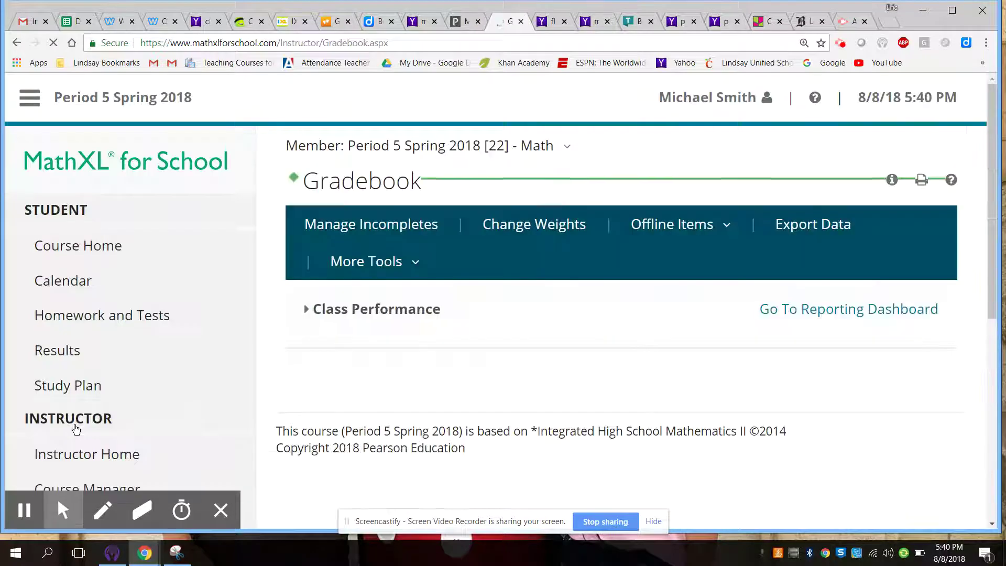
# - Open the first Class Roster student's Results page from the Gradebook
pyautogui.scroll(-9, 684, 303)
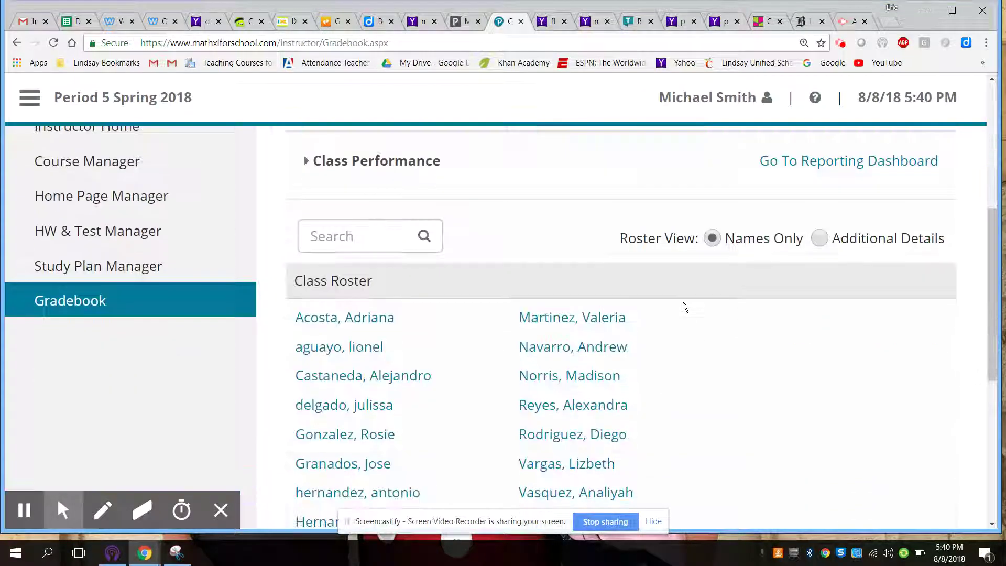
pyautogui.scroll(1, 683, 303)
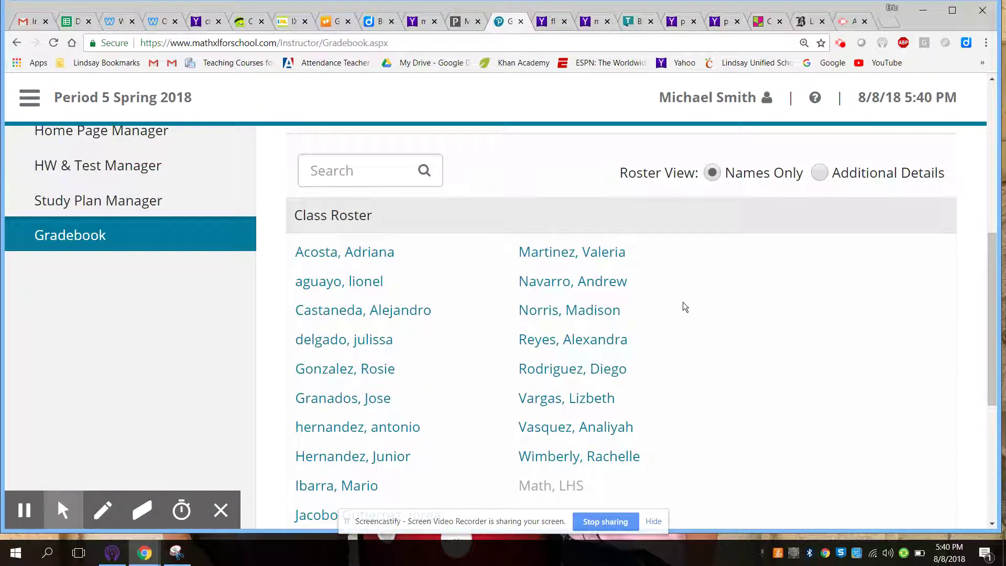
pyautogui.scroll(6, 684, 302)
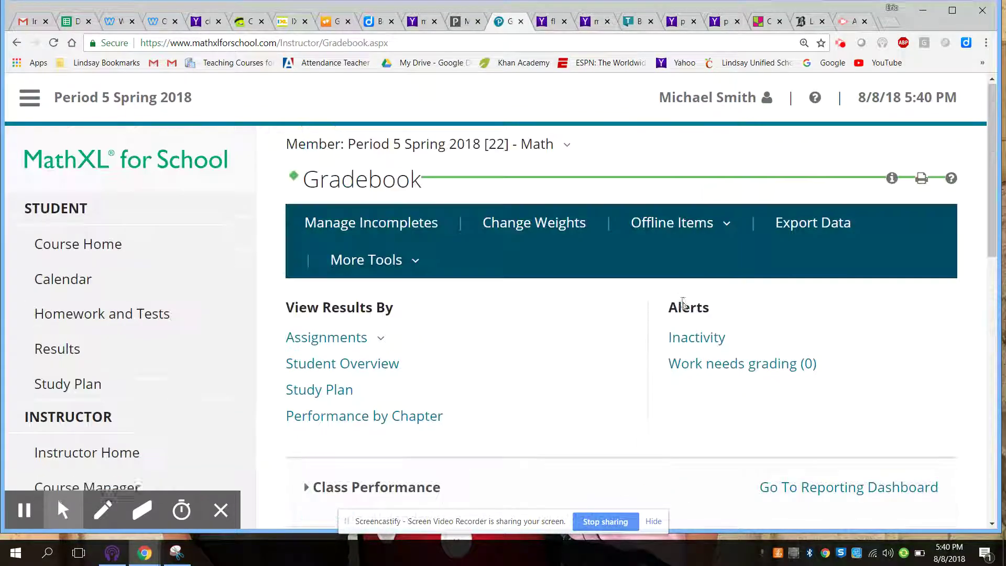
pyautogui.scroll(-6, 684, 303)
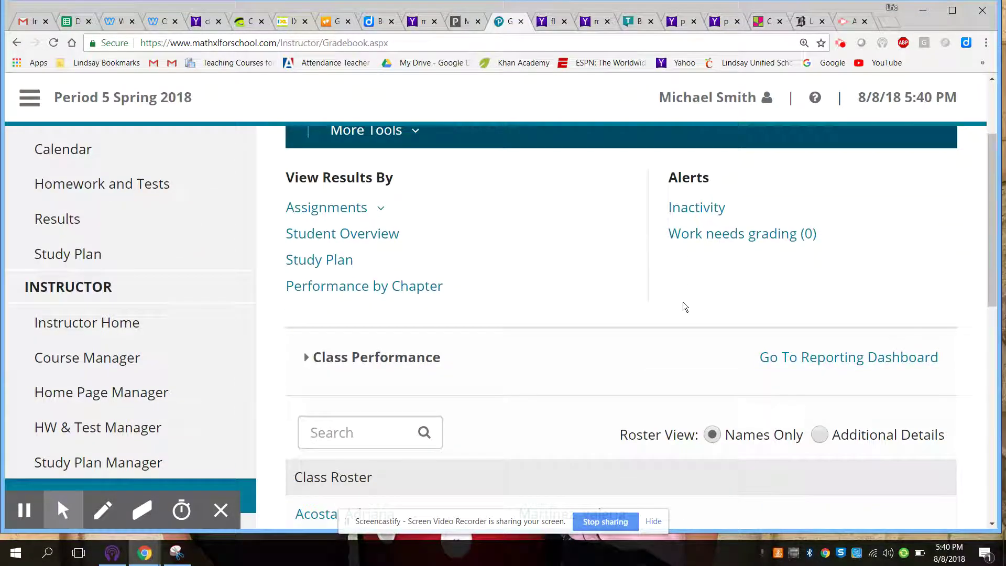
pyautogui.click(370, 255)
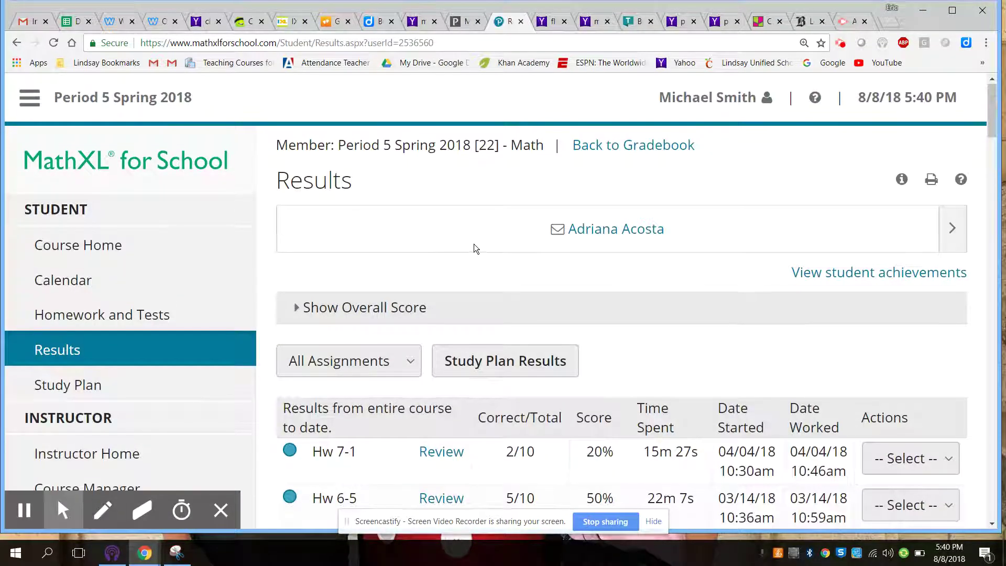
# - Scroll through the student's Results, from Hw 7-1 at 20% down to Hw 2-4 at 75%
pyautogui.scroll(-4, 490, 240)
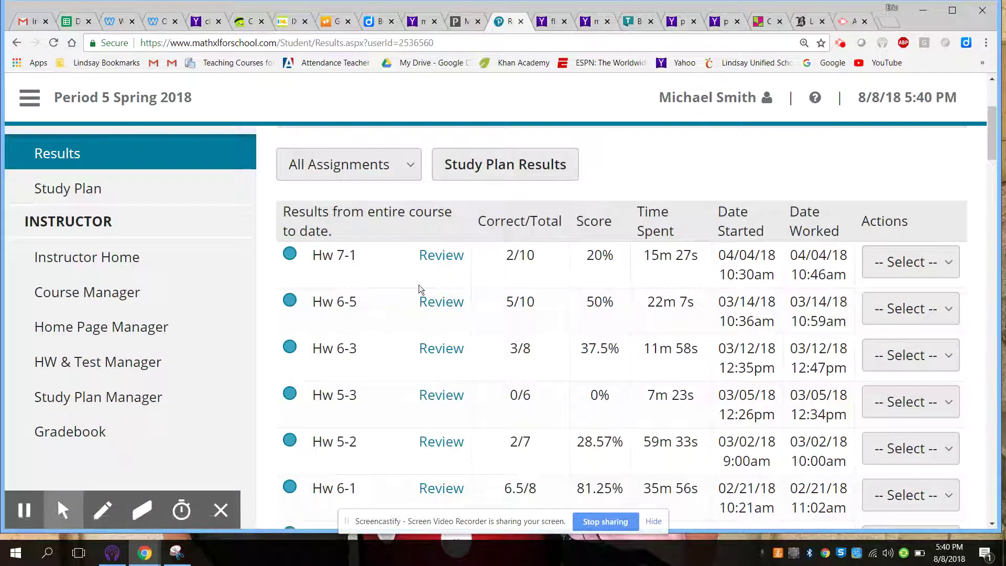
pyautogui.scroll(-4, 419, 284)
pyautogui.scroll(5, 644, 290)
pyautogui.scroll(-3, 643, 290)
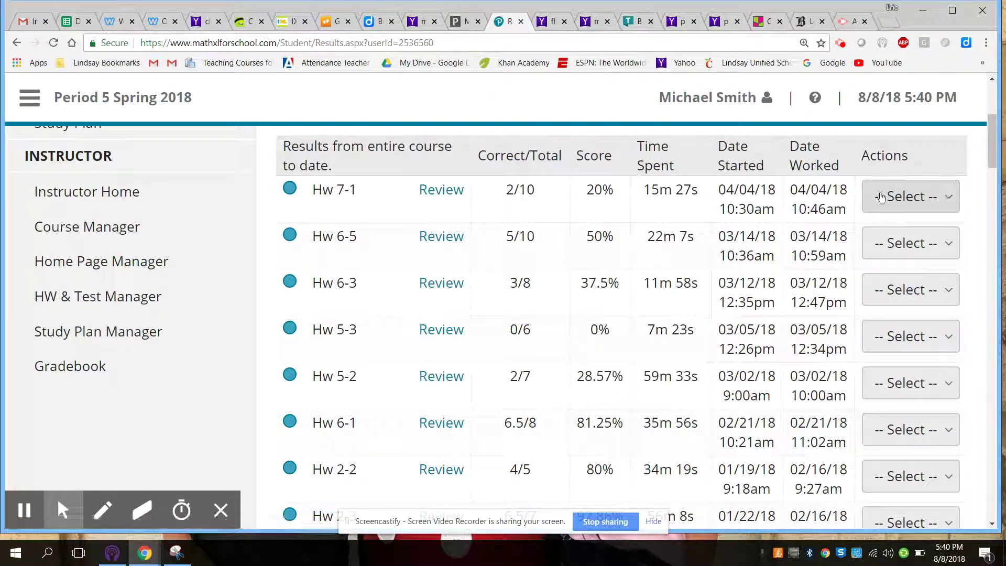
pyautogui.moveTo(993, 122); pyautogui.dragTo(992, 157)
pyautogui.scroll(-2, 992, 158)
pyautogui.scroll(8, 988, 158)
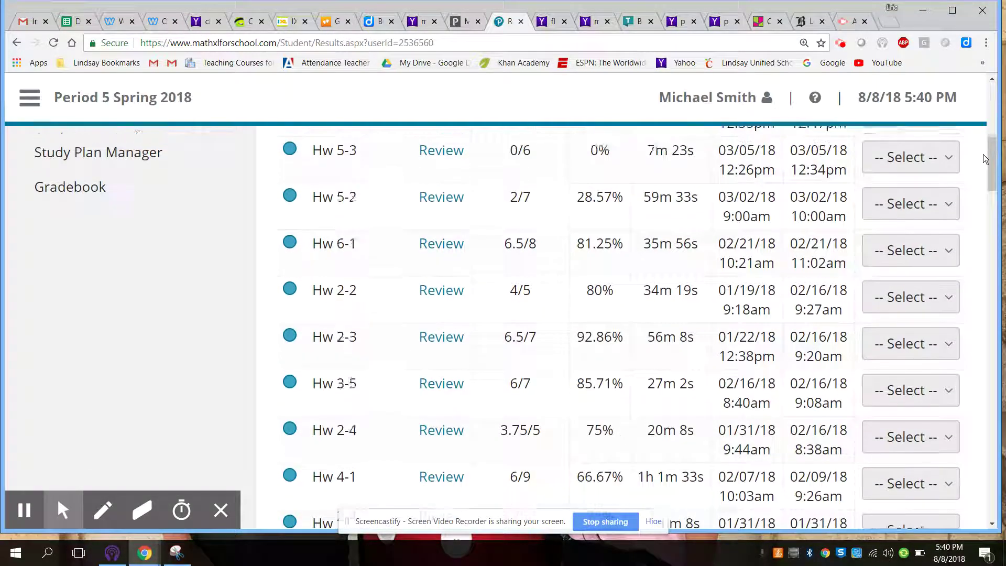
pyautogui.scroll(5, 985, 158)
pyautogui.scroll(-2, 984, 158)
pyautogui.scroll(-1, 984, 157)
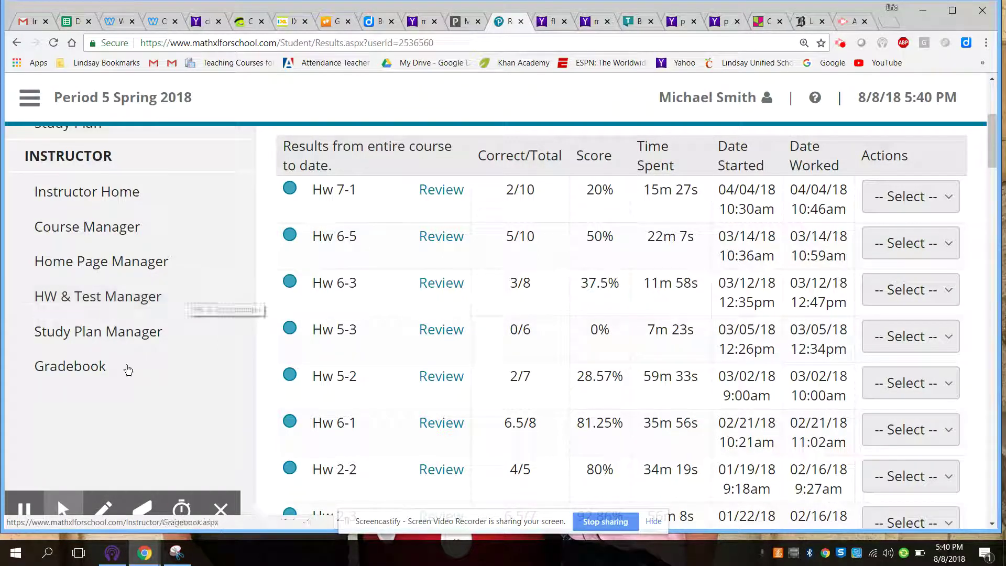
pyautogui.scroll(3, 158, 329)
pyautogui.scroll(1, 158, 329)
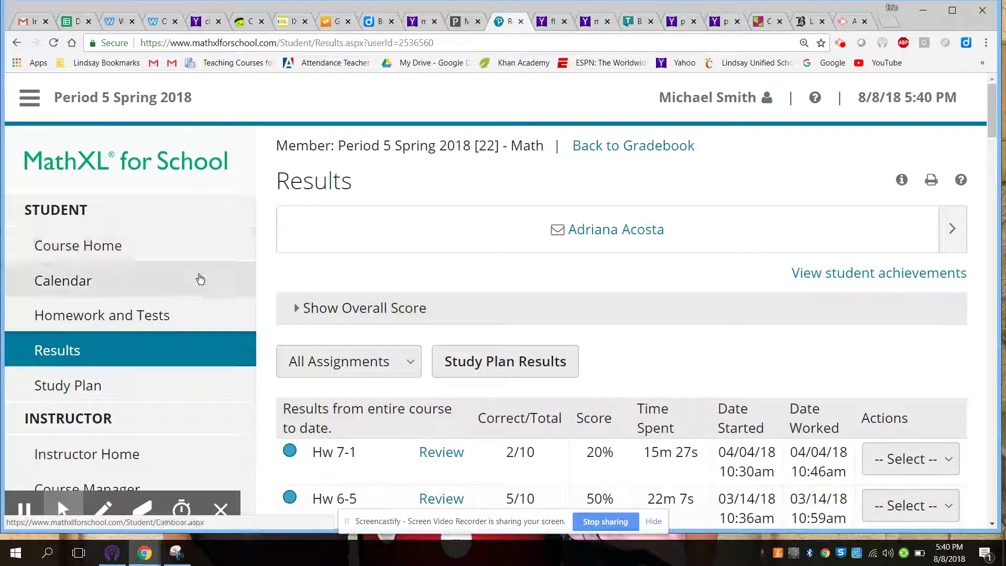